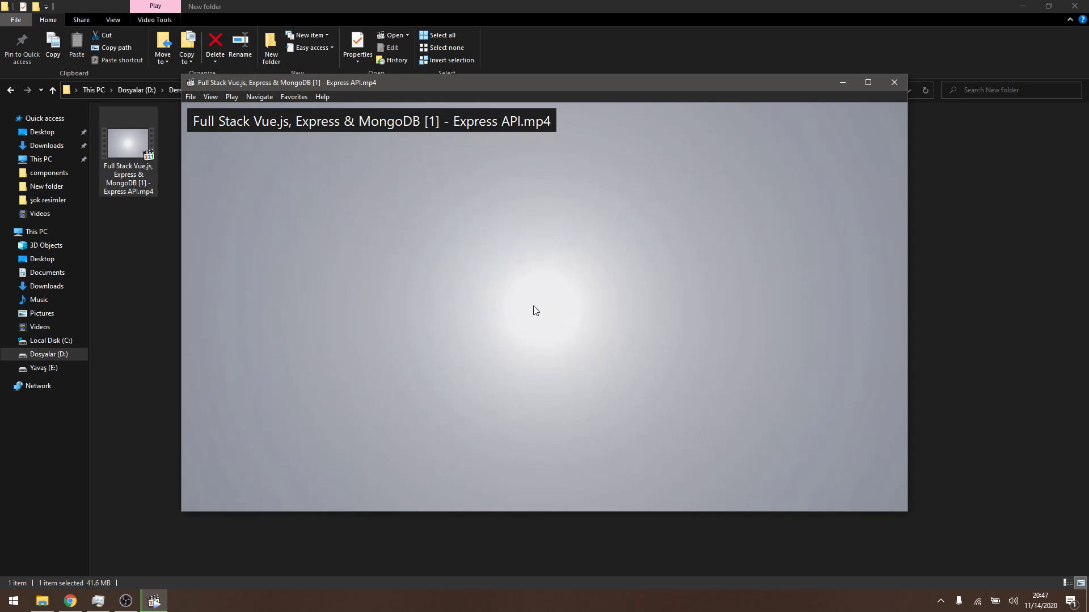
- Skip ahead, raise speed to 1.5x, pause, and open Options at Playback > Output
{"action": "key", "text": "Right"}
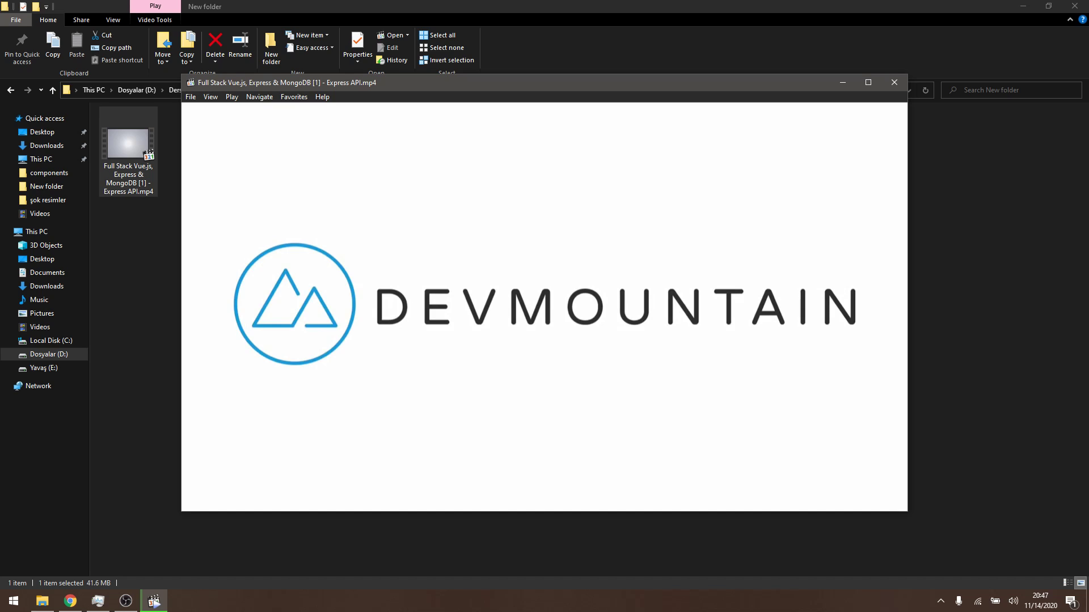
{"action": "key", "text": "ctrl+Up"}
{"action": "key", "text": "ctrl+Up"}
{"action": "key", "text": "ctrl+Up"}
{"action": "key", "text": "ctrl+Up"}
{"action": "key", "text": "ctrl+Up"}
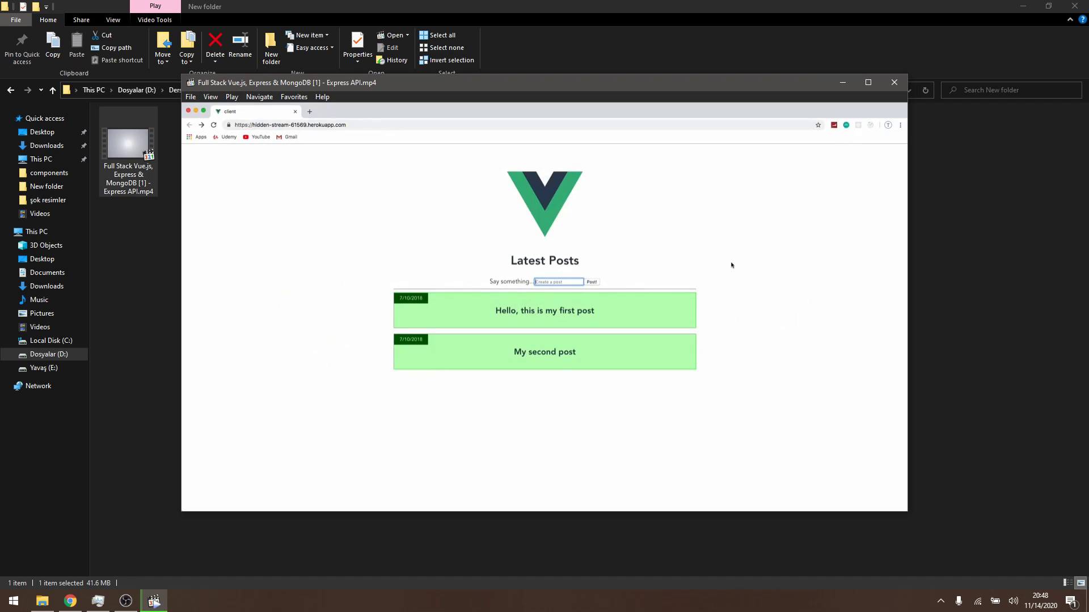
{"action": "left_click", "coordinate": [539, 307]}
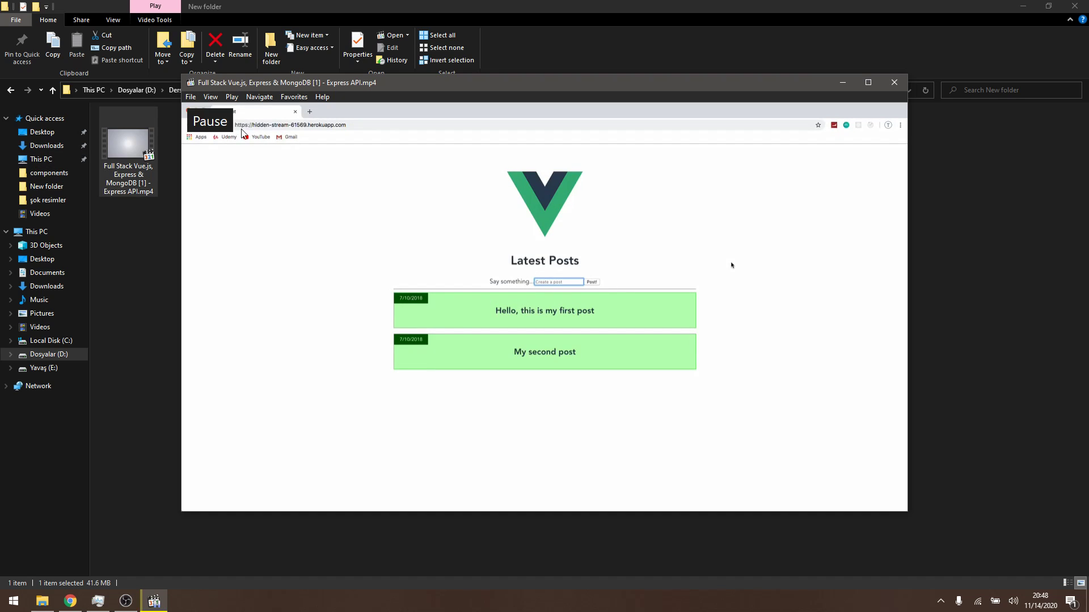
{"action": "left_click", "coordinate": [212, 97]}
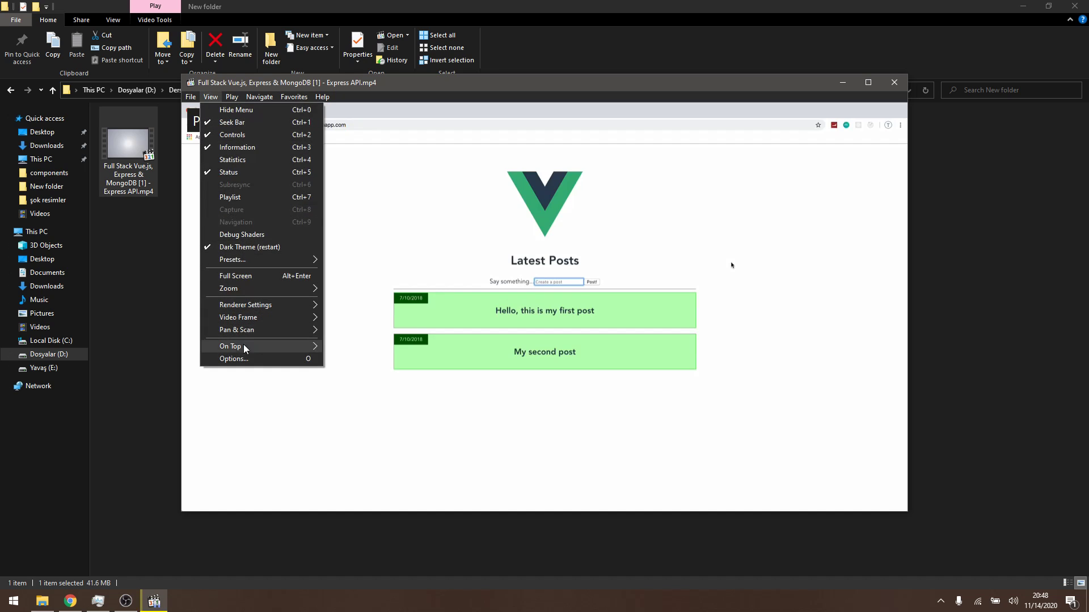
{"action": "left_click", "coordinate": [239, 358]}
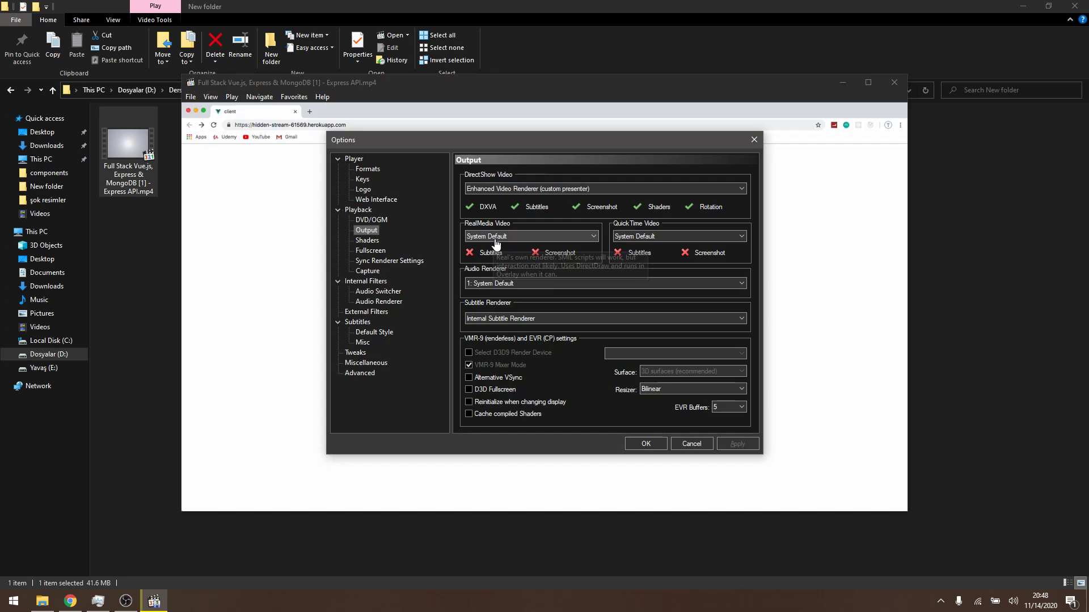
- Apply '10: Internal Audio Renderer' as audio renderer, then restart the player with the tutorial mp4
{"action": "left_click", "coordinate": [504, 284]}
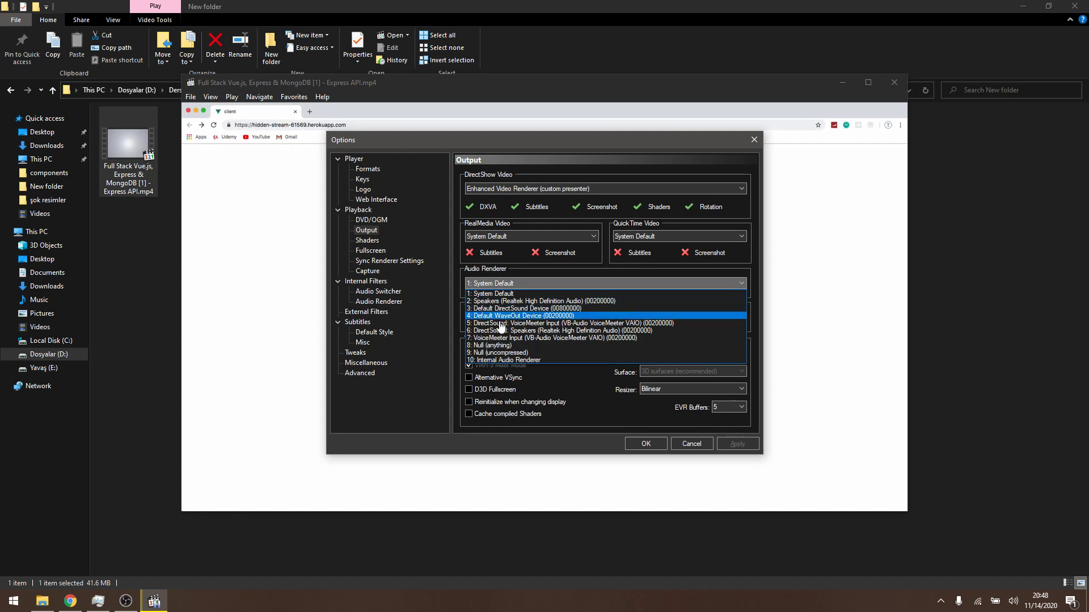
{"action": "left_click", "coordinate": [500, 361]}
{"action": "left_click", "coordinate": [738, 444]}
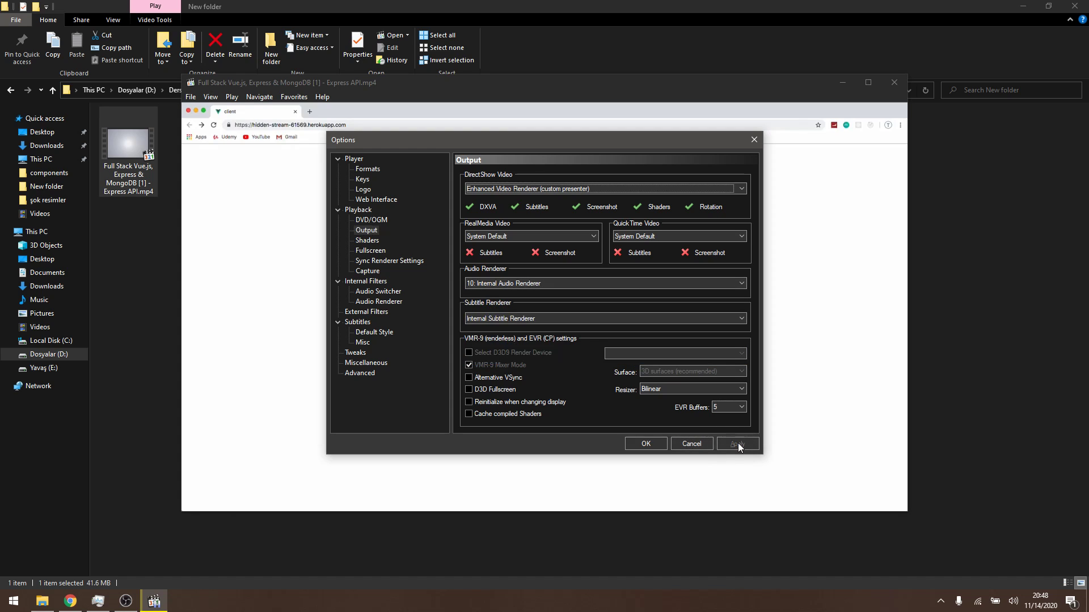
{"action": "left_click", "coordinate": [643, 444]}
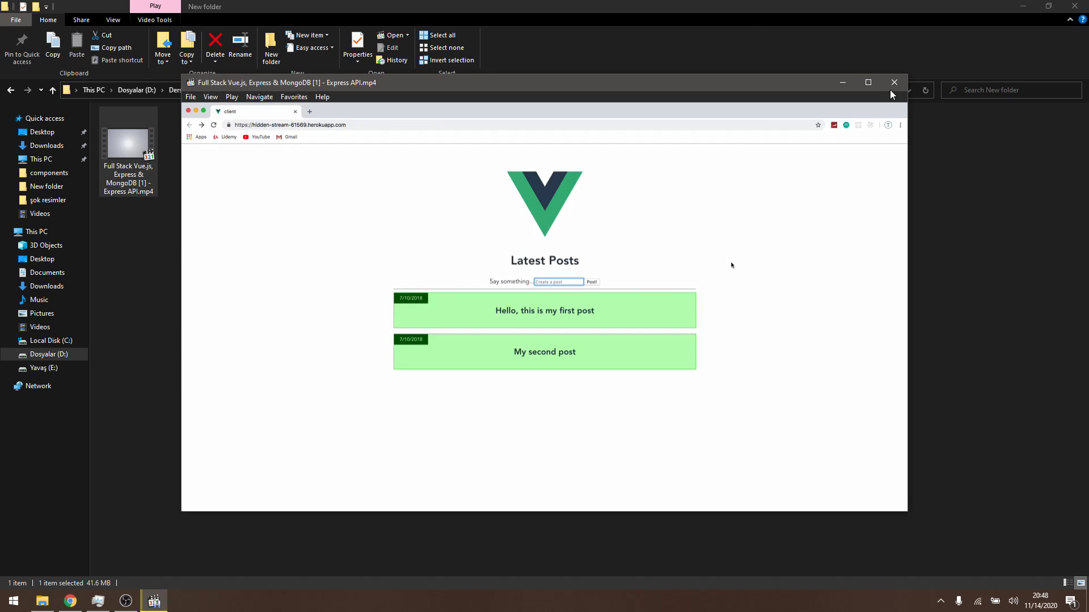
{"action": "left_click", "coordinate": [895, 86]}
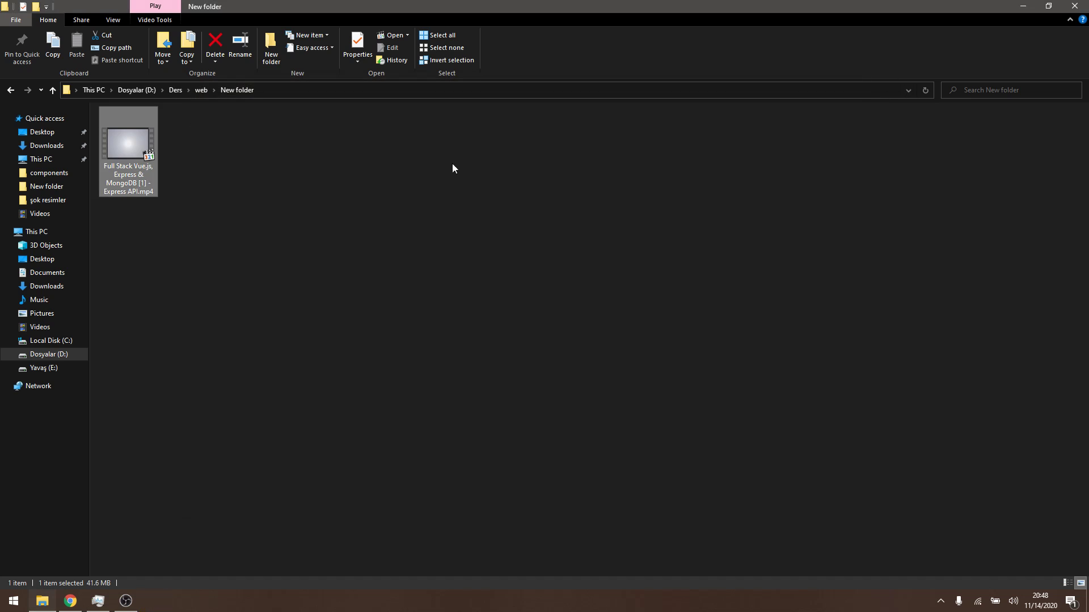
{"action": "double_click", "coordinate": [140, 149]}
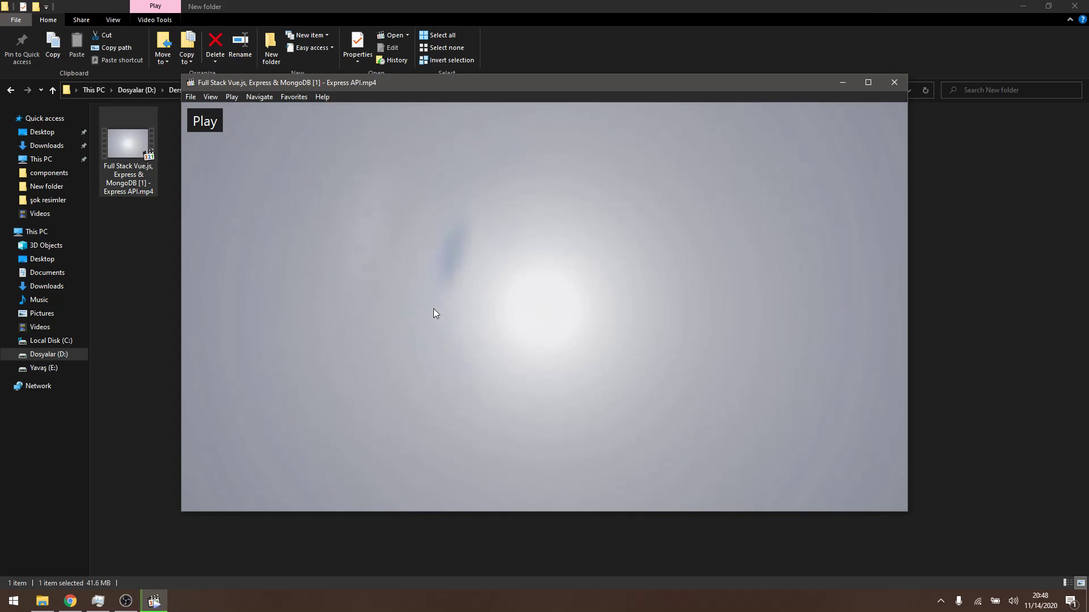
- Seek forward past the intro and raise the playback speed to 1.90x
{"action": "key", "text": "Right"}
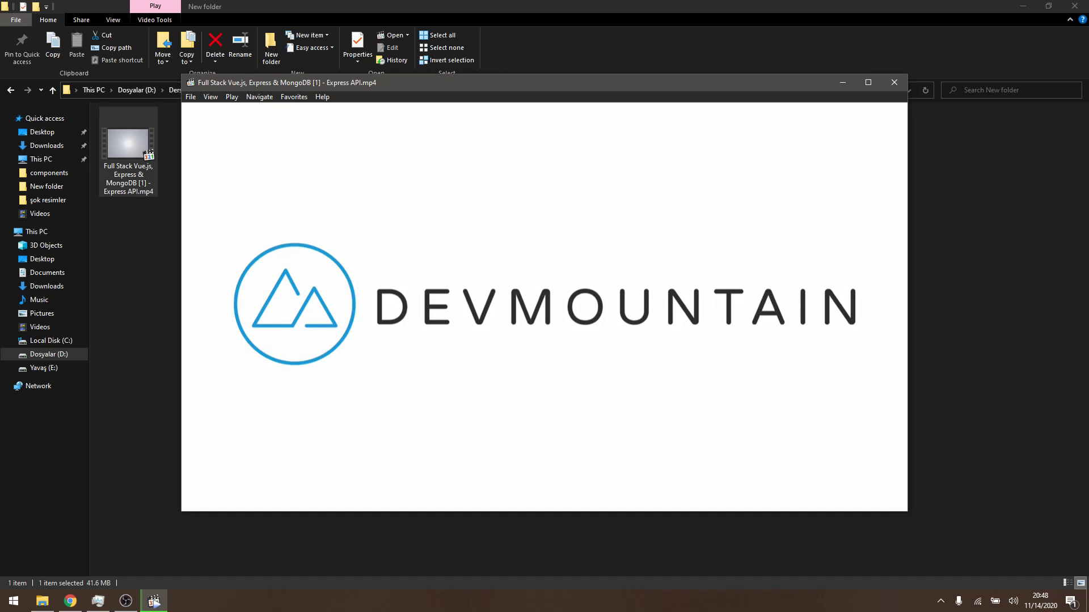
{"action": "key", "text": "ctrl+Up"}
{"action": "key", "text": "ctrl+Up"}
{"action": "key", "text": "ctrl+Up"}
{"action": "key", "text": "ctrl+Up"}
{"action": "key", "text": "ctrl+Up"}
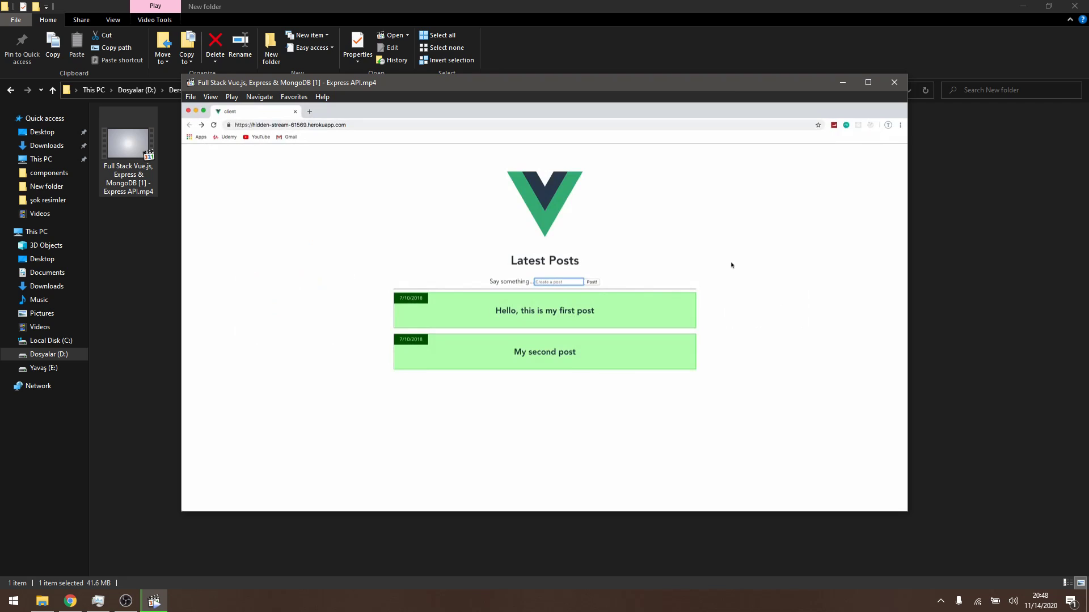
{"action": "key", "text": "ctrl+Up"}
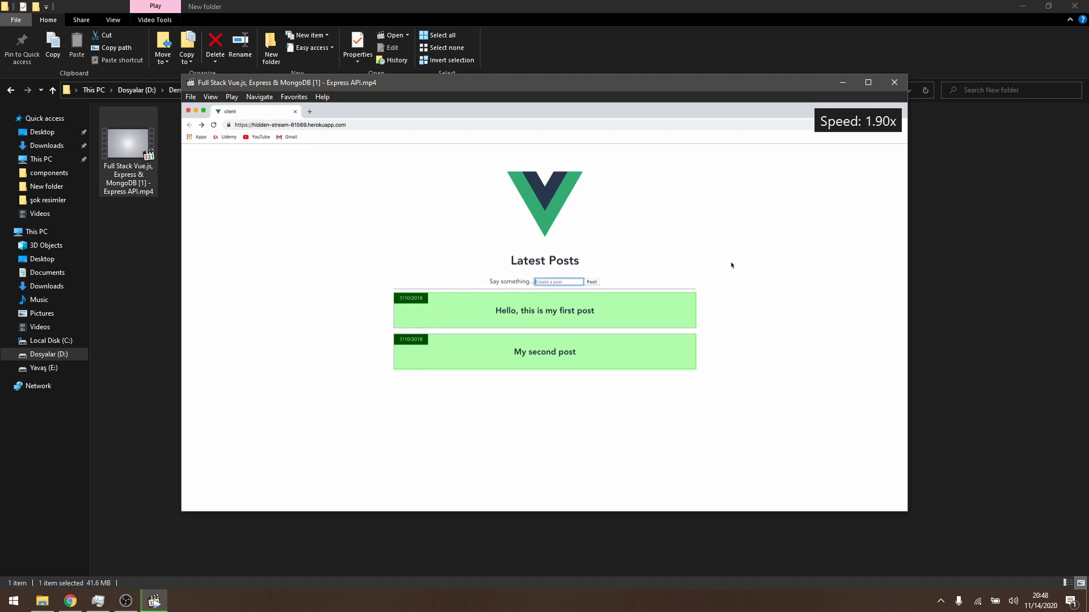